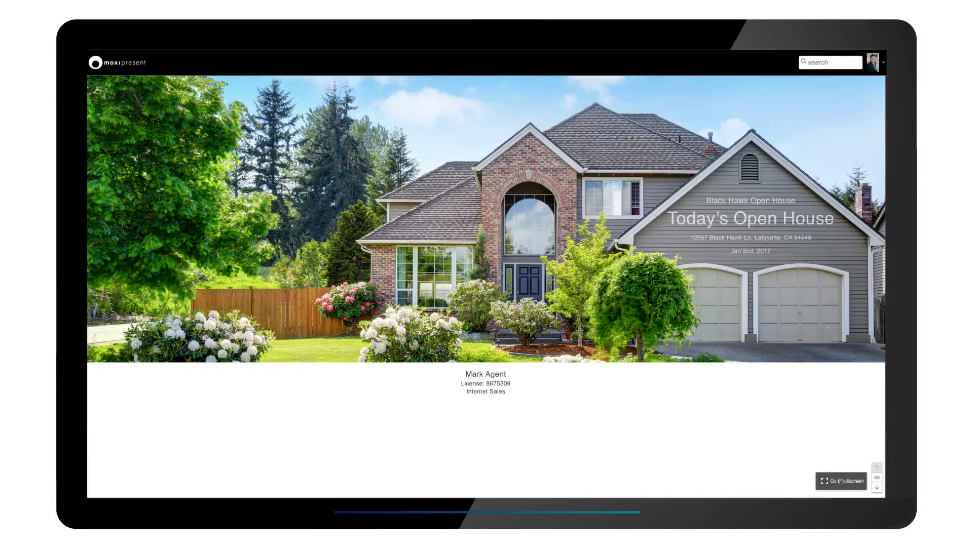
Step: Advance from the cover through the Welcome and Property Summary pages to the listing location map
click(877, 488)
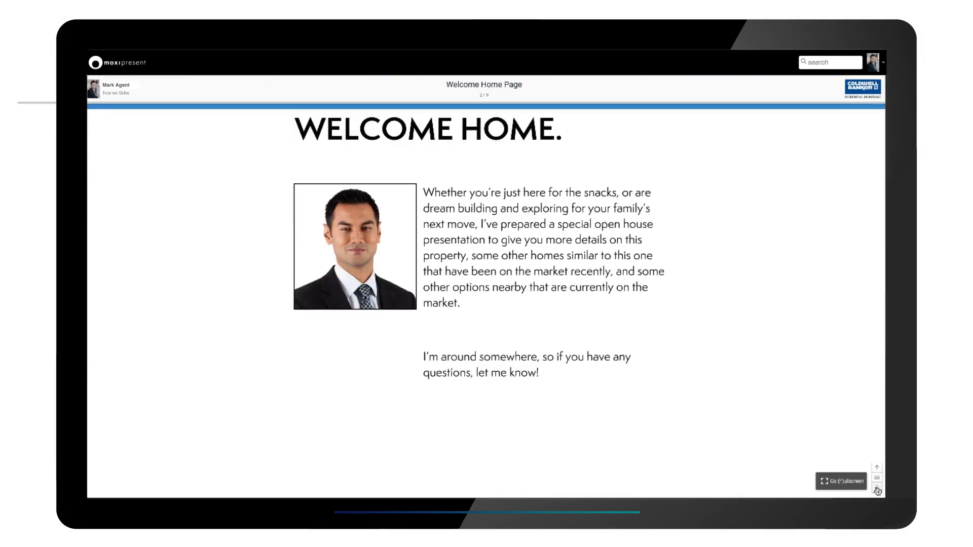
click(878, 490)
click(879, 490)
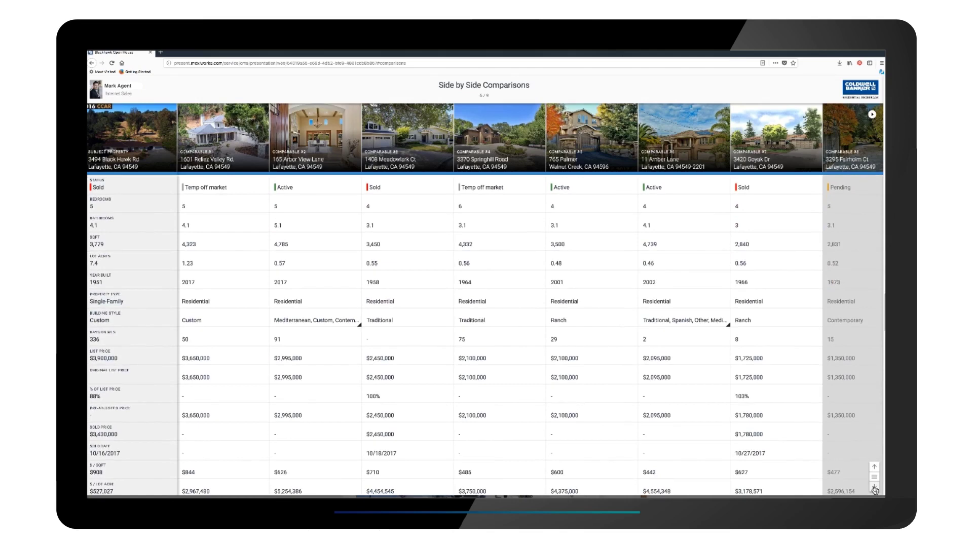
Step: Advance from the listing averages charts to the Price & Size scatter chart
click(875, 491)
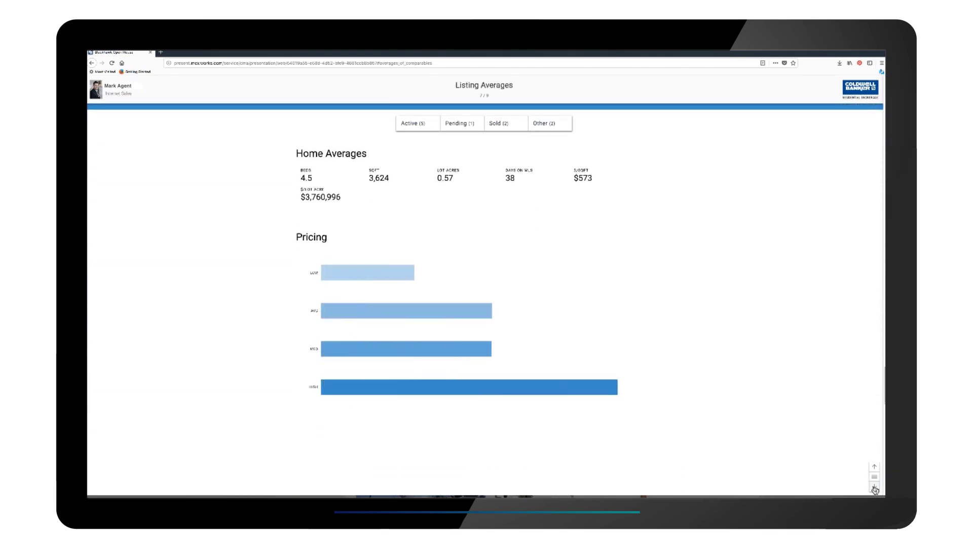
click(874, 491)
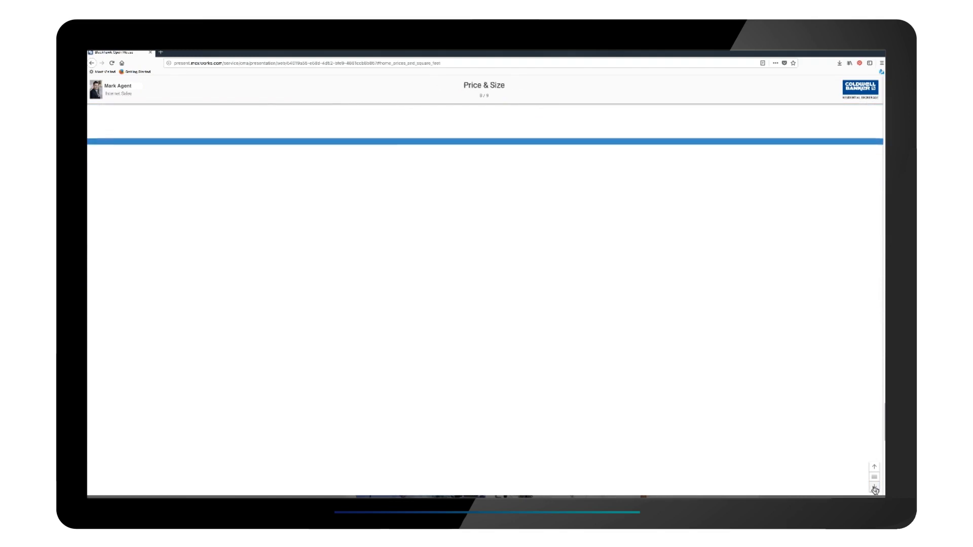